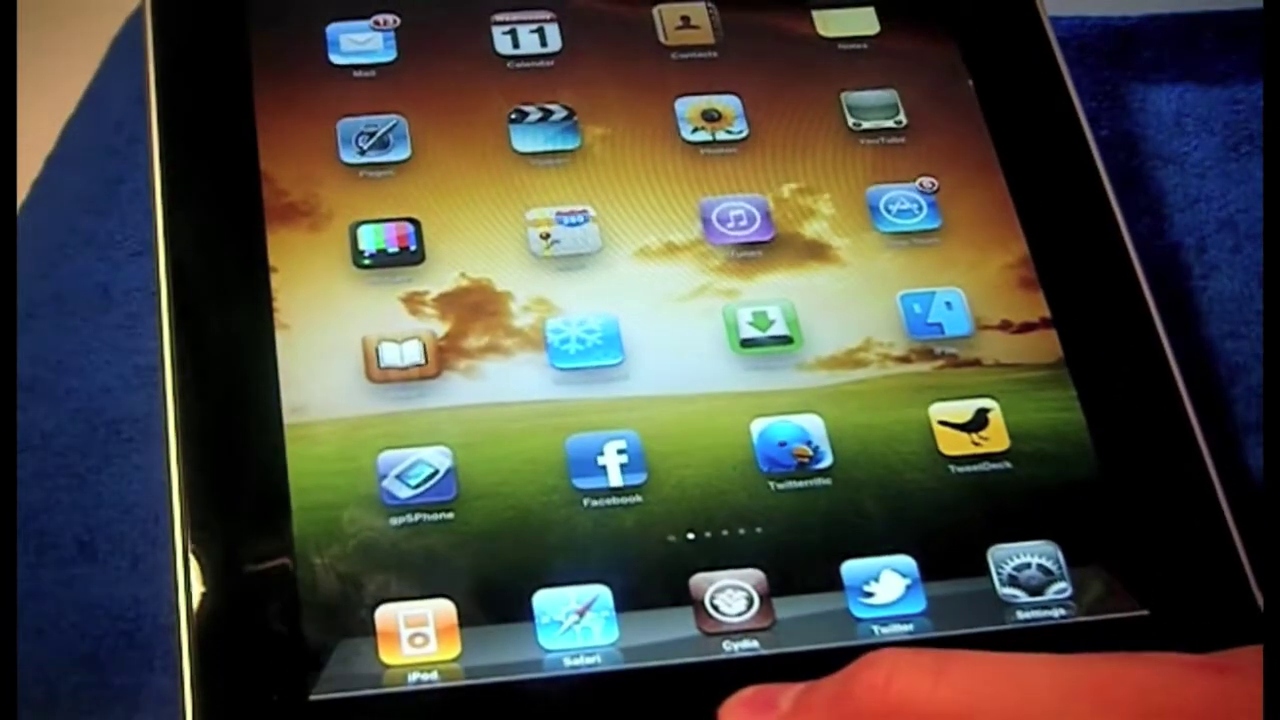
- Hold the iPad's Home button to summon Voice Control
click(740, 705)
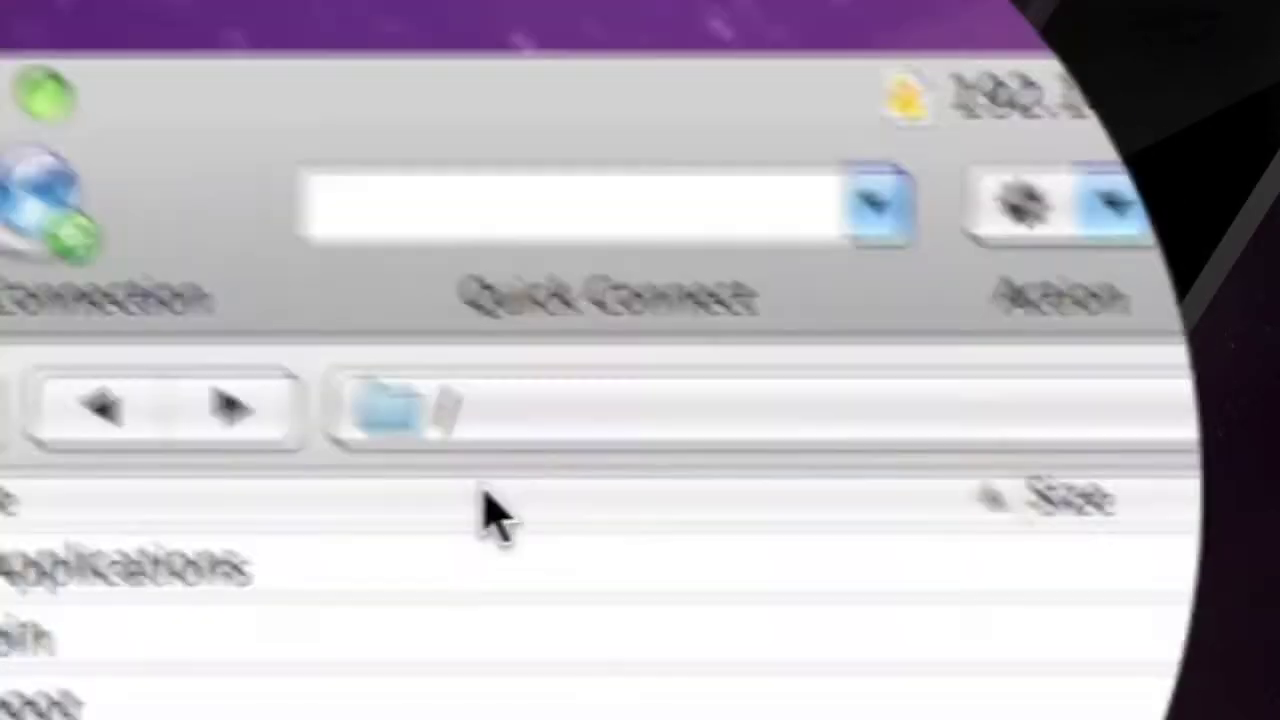
- Browse into the iPad's System > Library folders toward SpringBoard.app's files
click(400, 415)
click(400, 418)
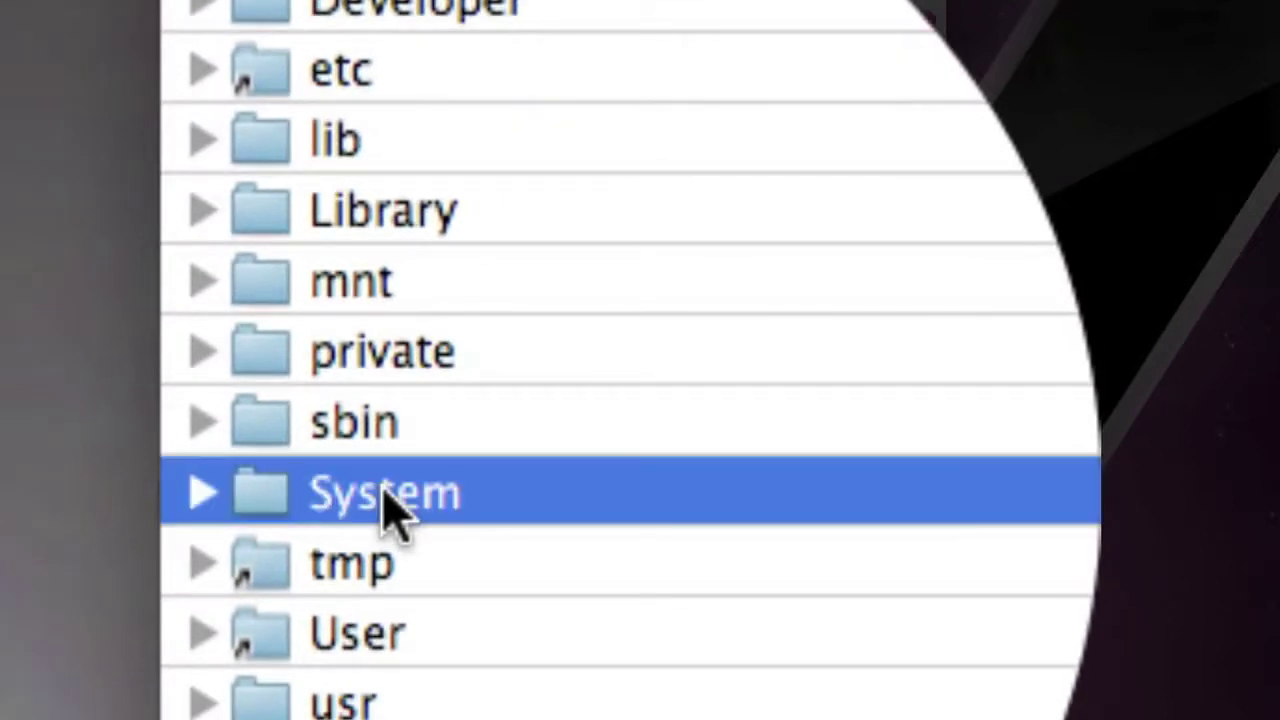
double_click(392, 510)
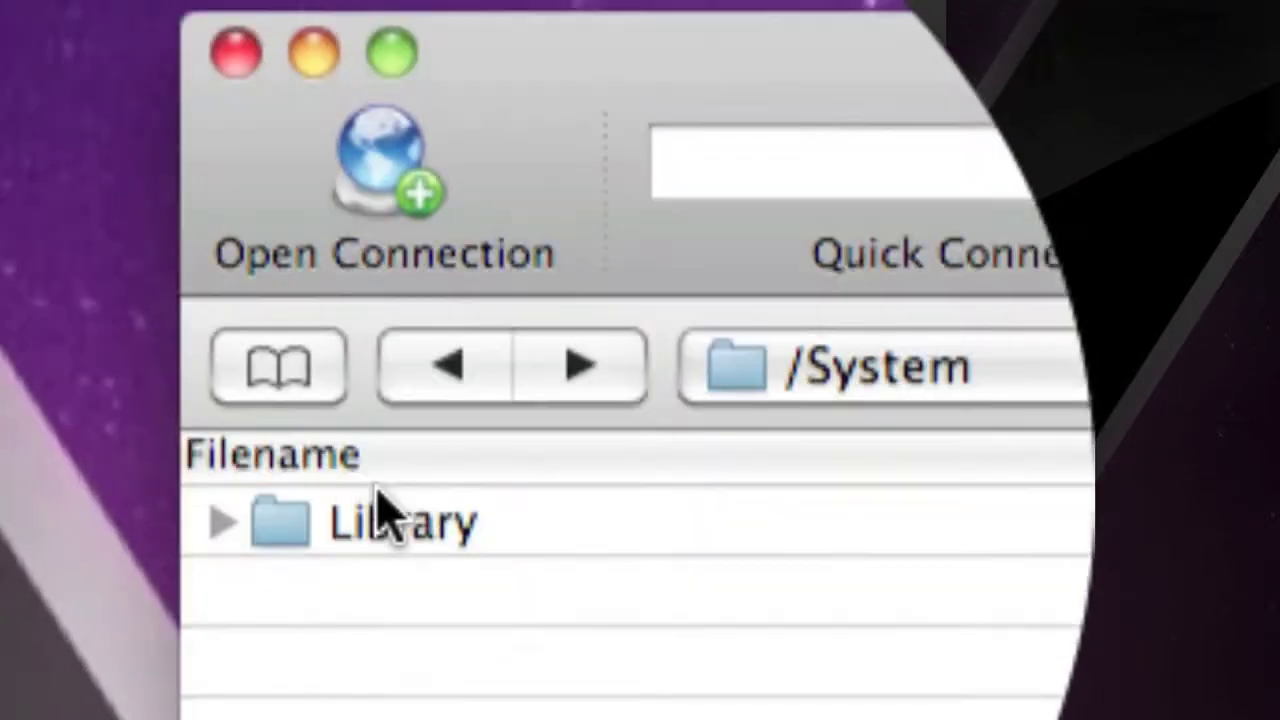
click(392, 512)
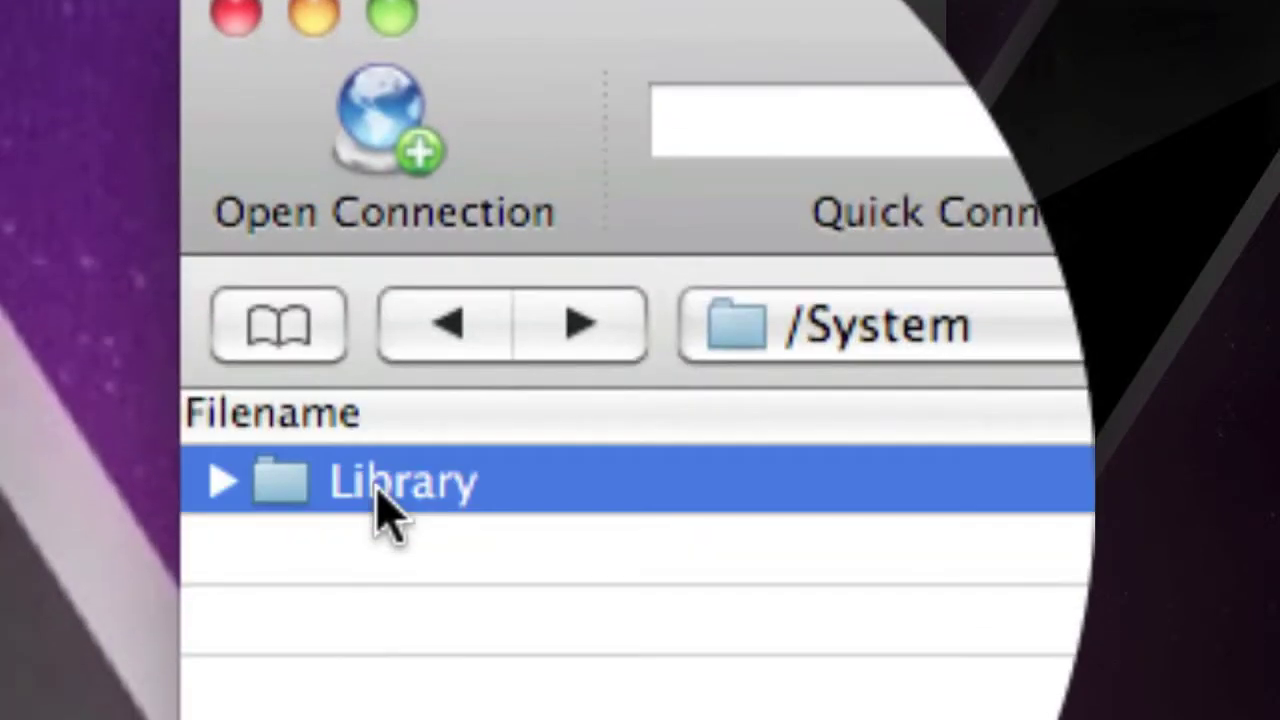
double_click(392, 512)
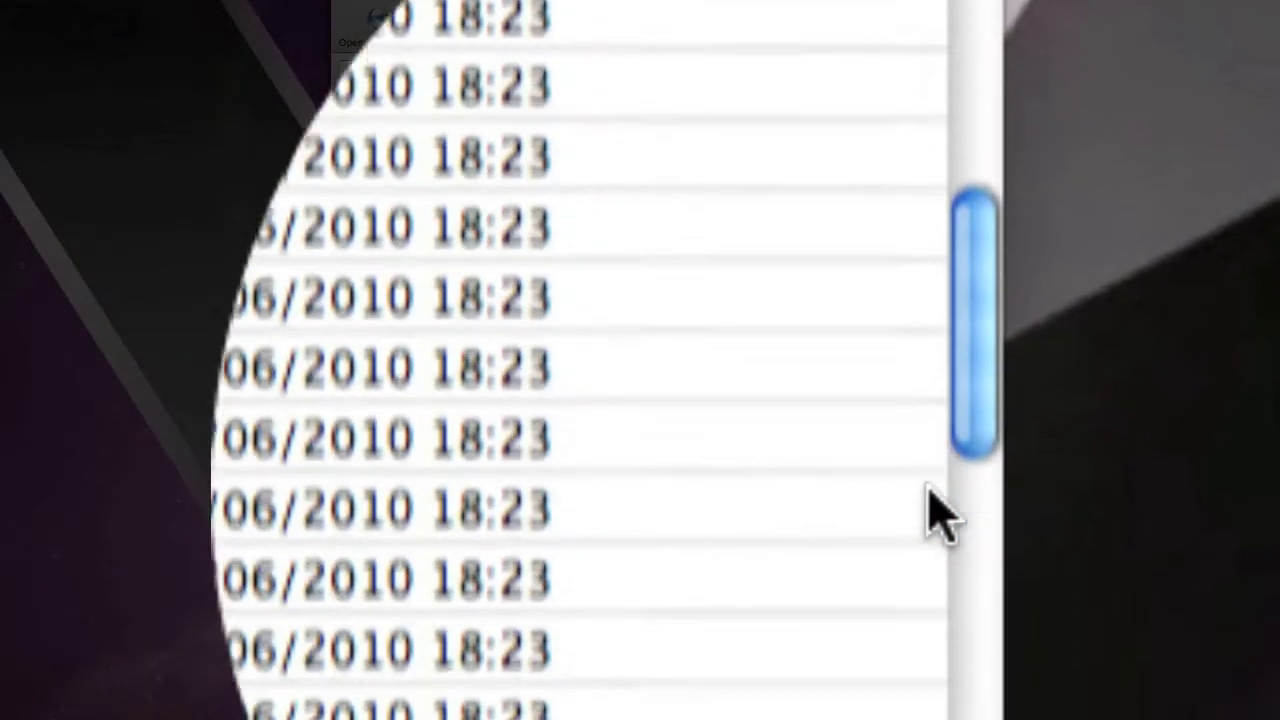
scroll(937, 420, down, 2)
scroll(937, 420, up, 3)
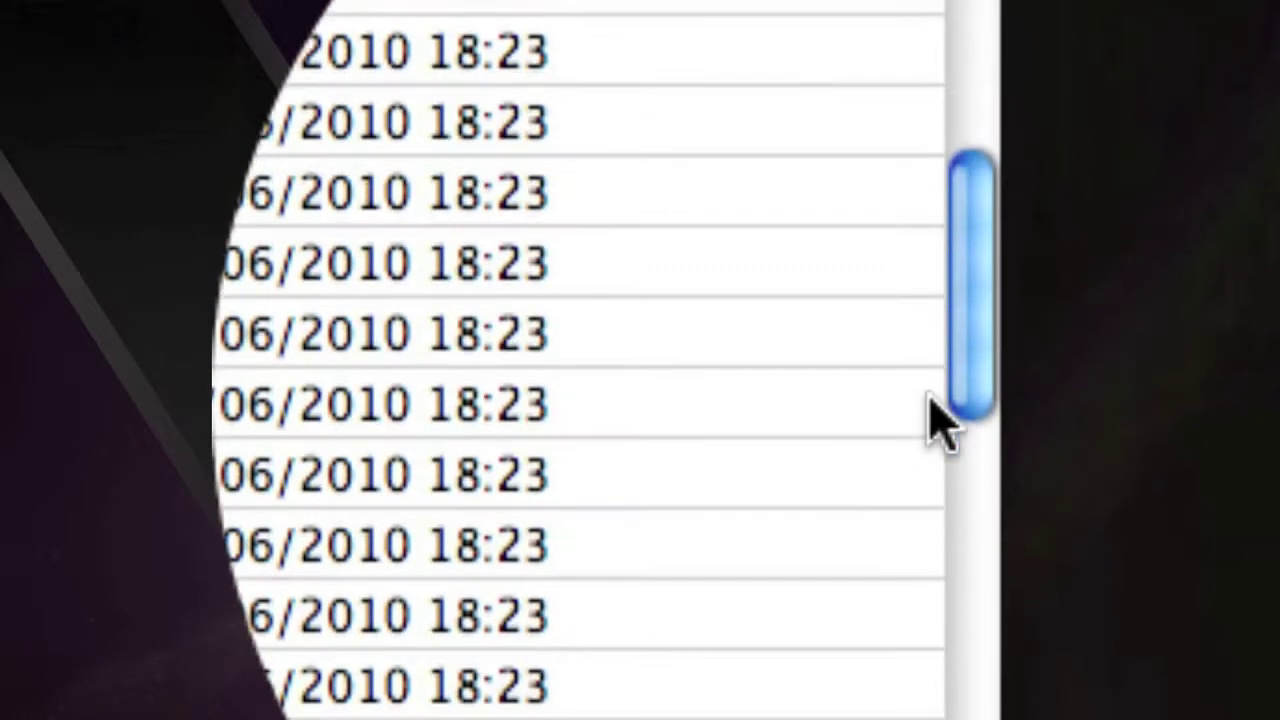
scroll(937, 418, up, 3)
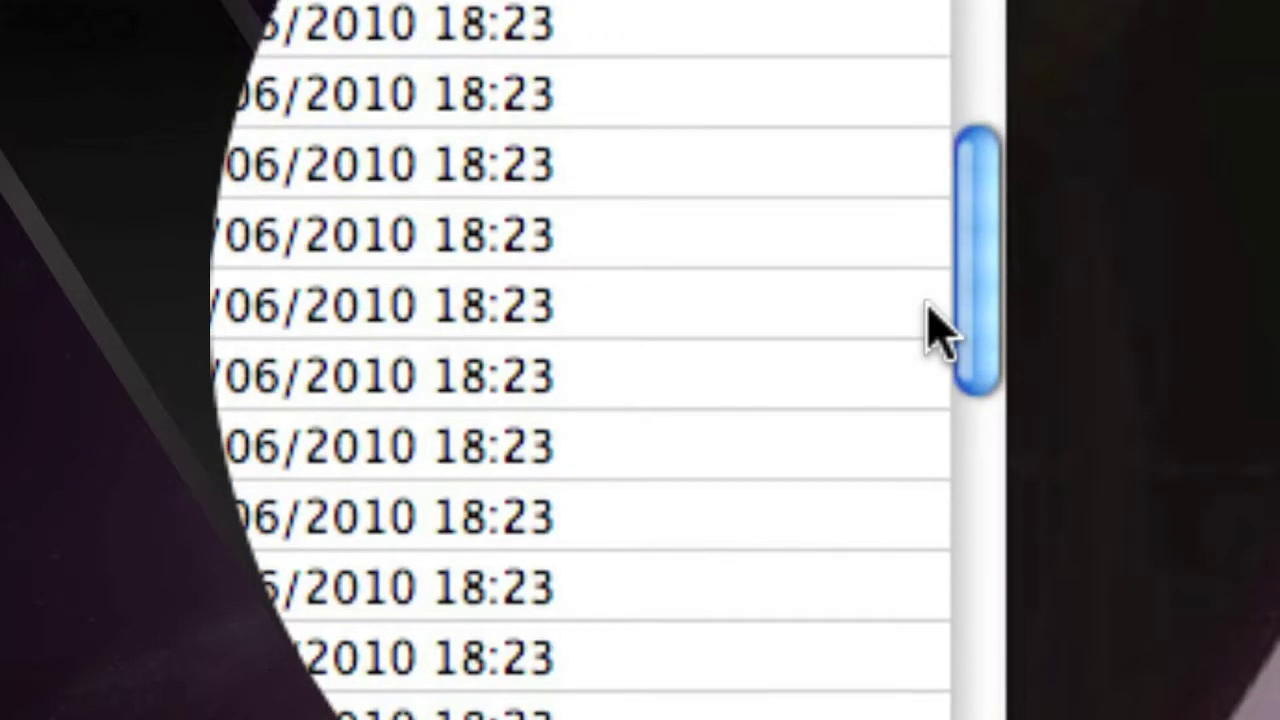
scroll(937, 330, down, 3)
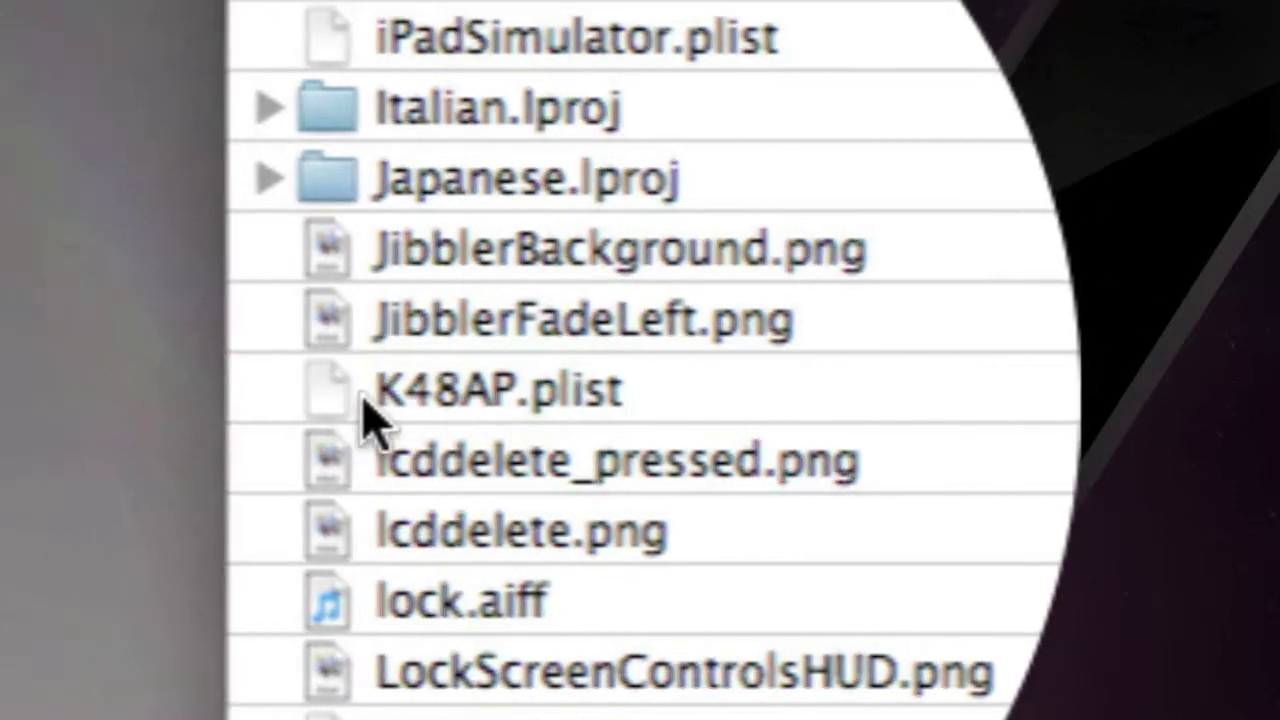
- Drag K48AP.plist onto the Mac desktop, allowing the iPad's host key for the download
click(365, 410)
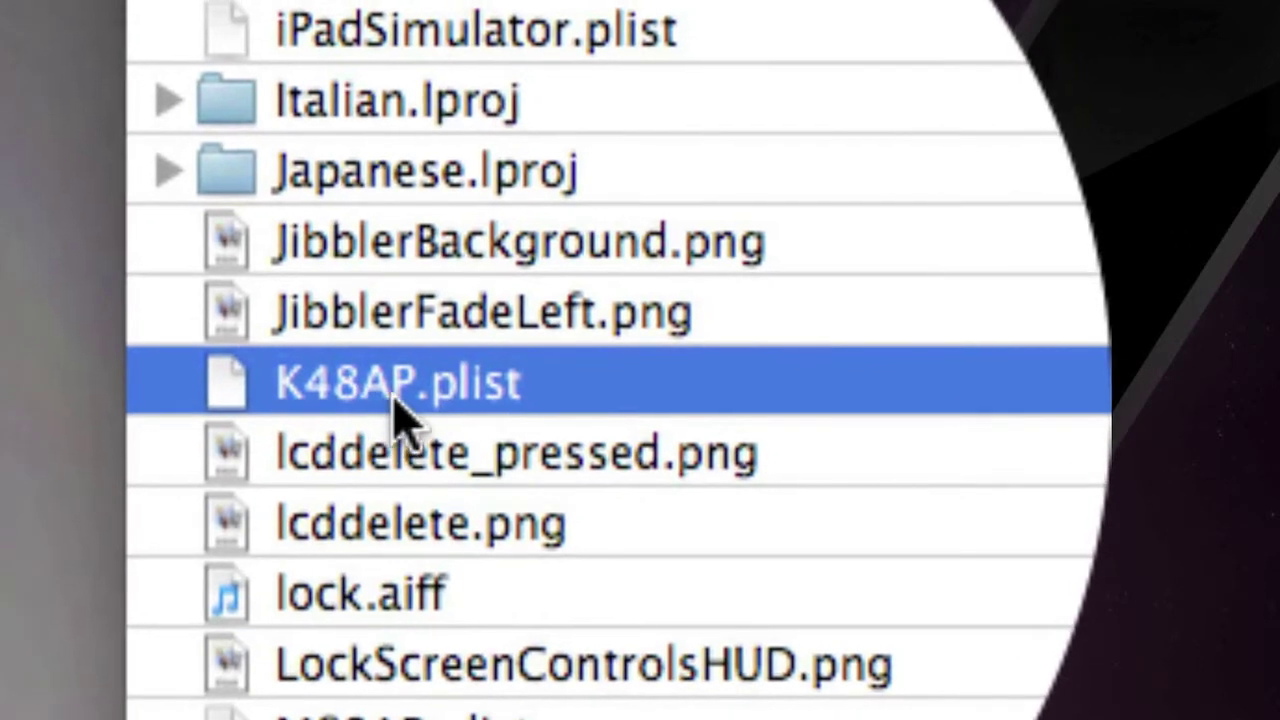
drag(400, 415, 584, 398)
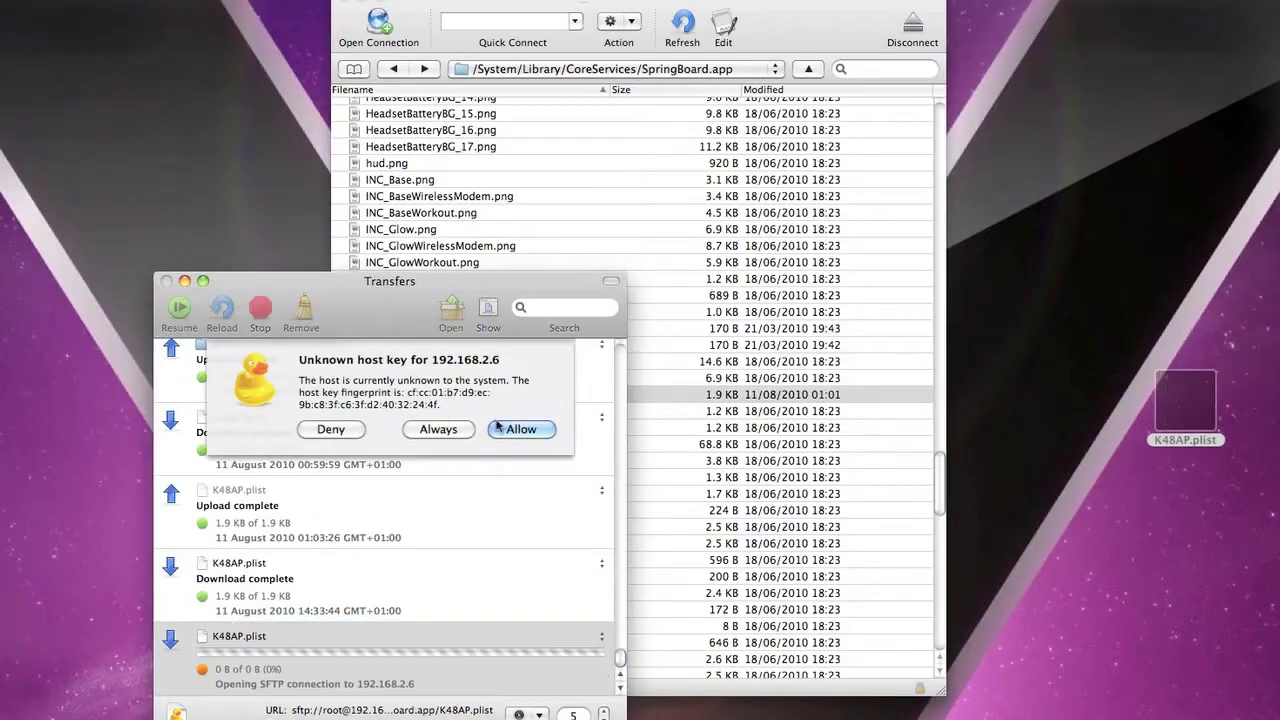
click(231, 675)
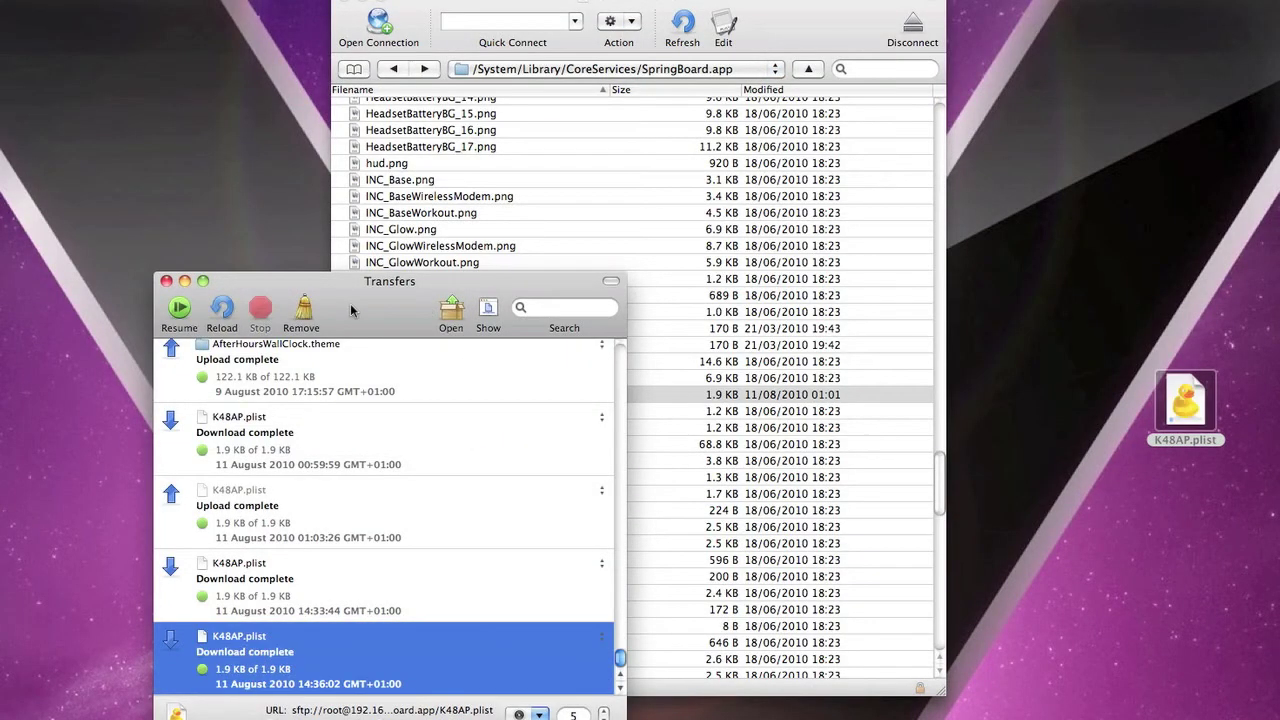
click(166, 281)
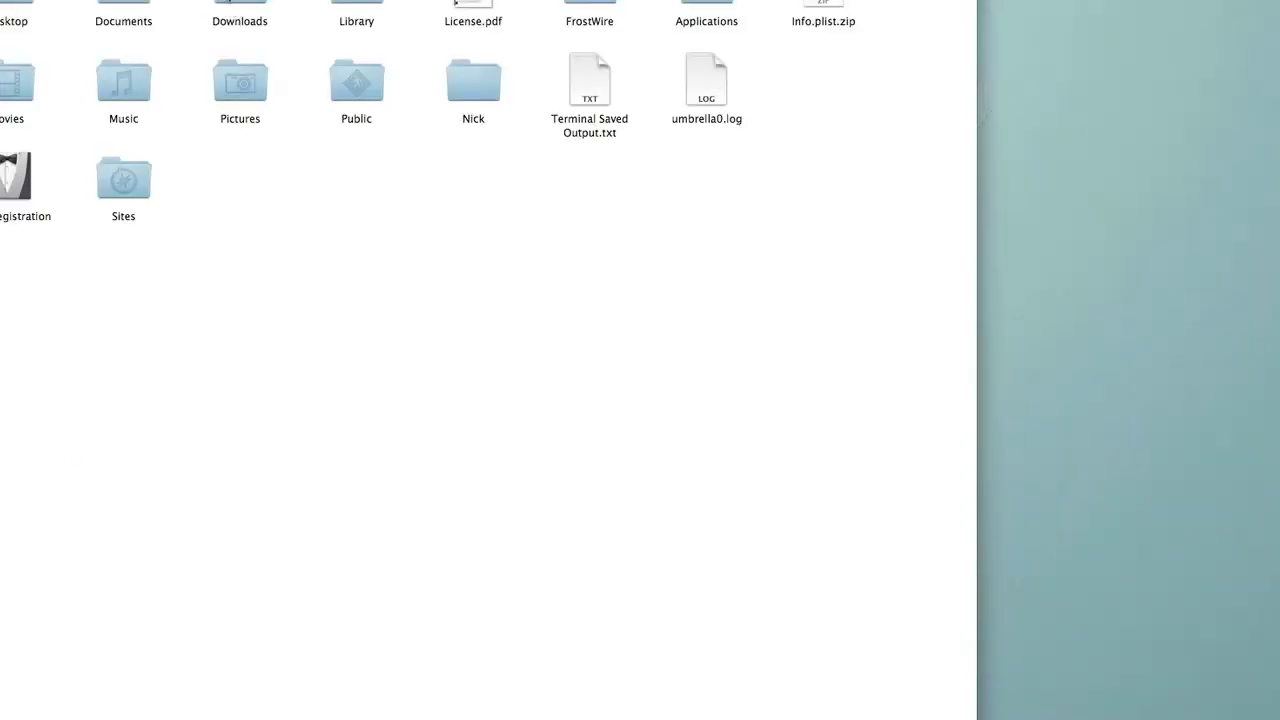
- Open K48AP.plist from Downloads in TextEdit via Open With > Other…
double_click(240, 15)
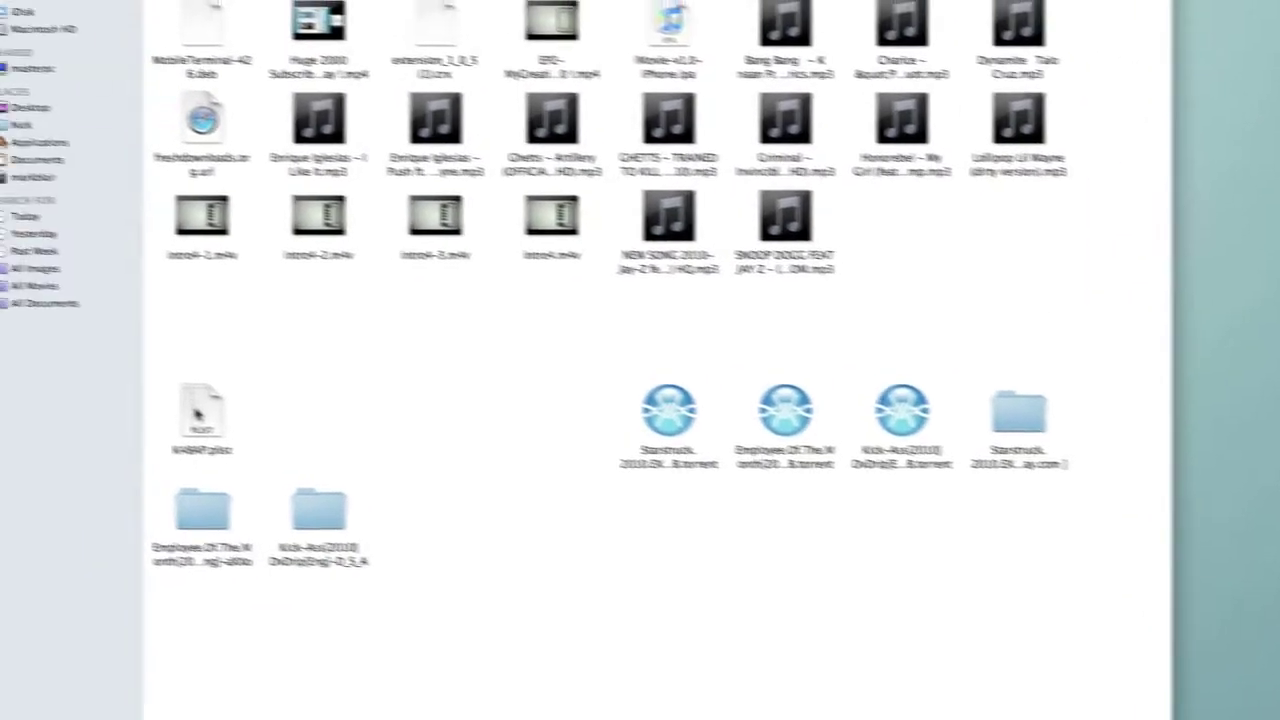
click(10, 370)
right_click(10, 370)
mouse_move(270, 436)
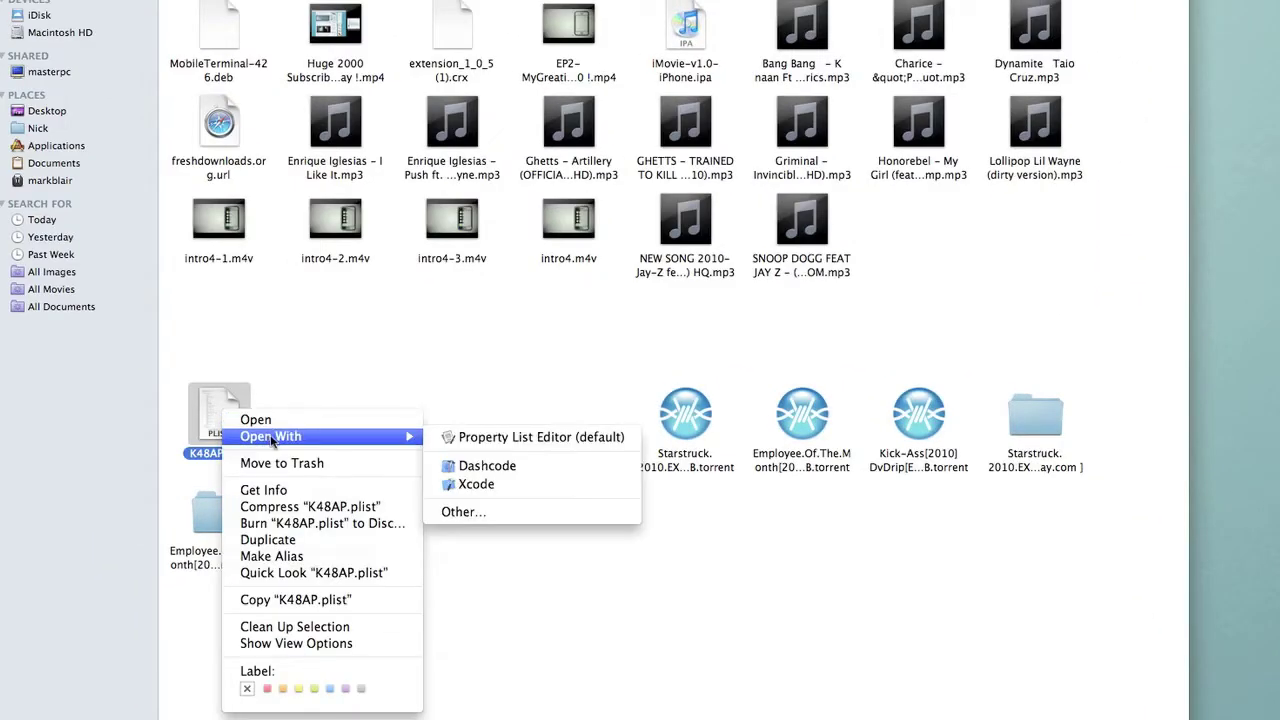
click(468, 517)
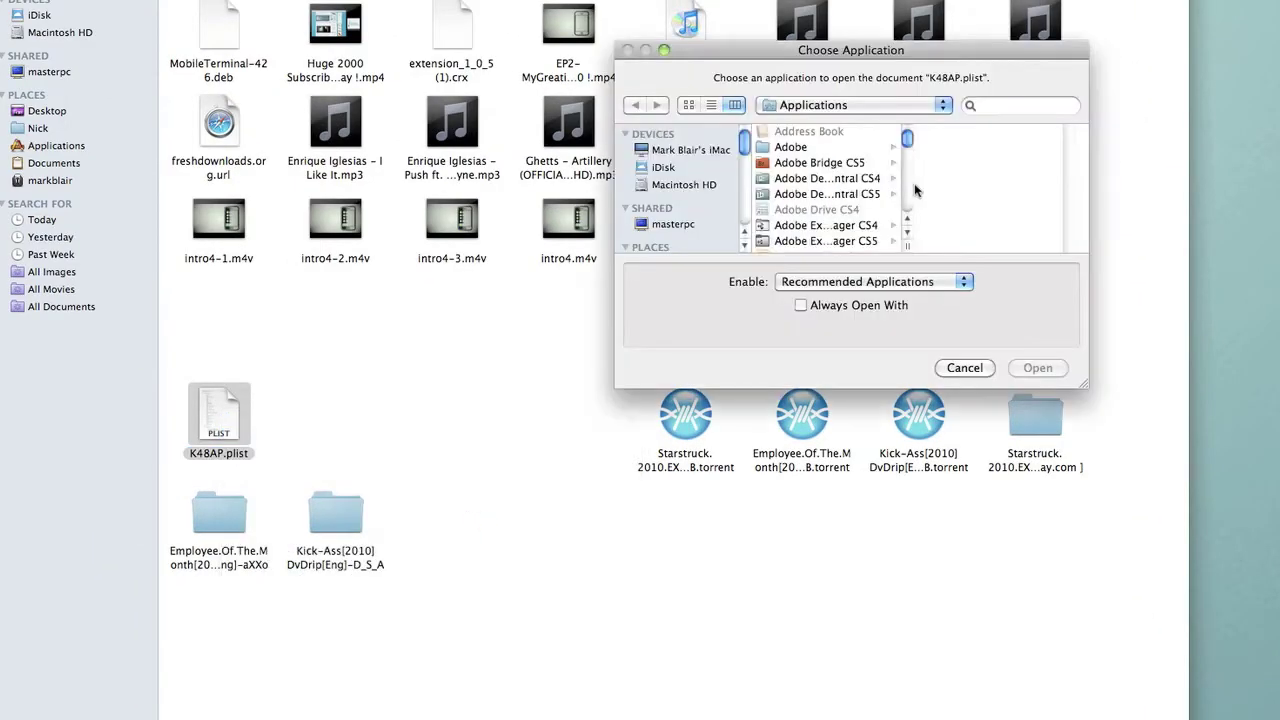
scroll(886, 186, down, 15)
scroll(884, 186, up, 5)
click(810, 229)
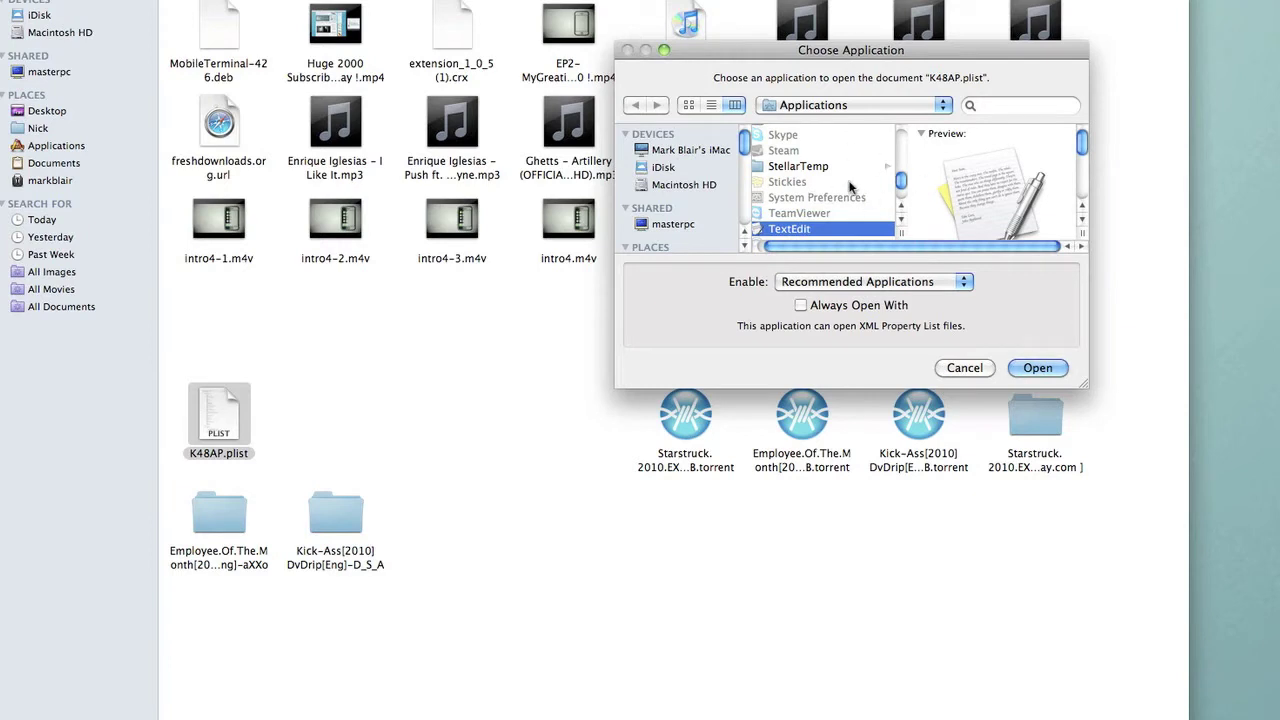
click(1035, 368)
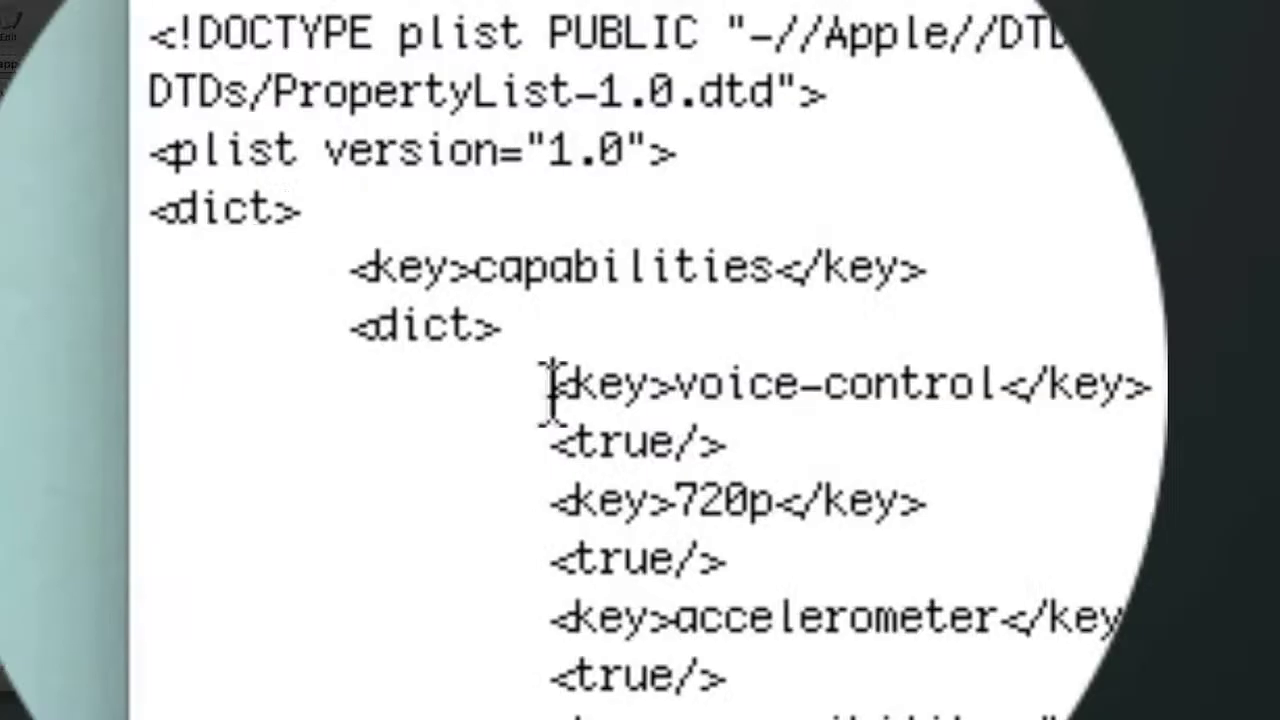
- Select the voice-control key and its true value in the plist's capabilities list
drag(550, 175, 593, 188)
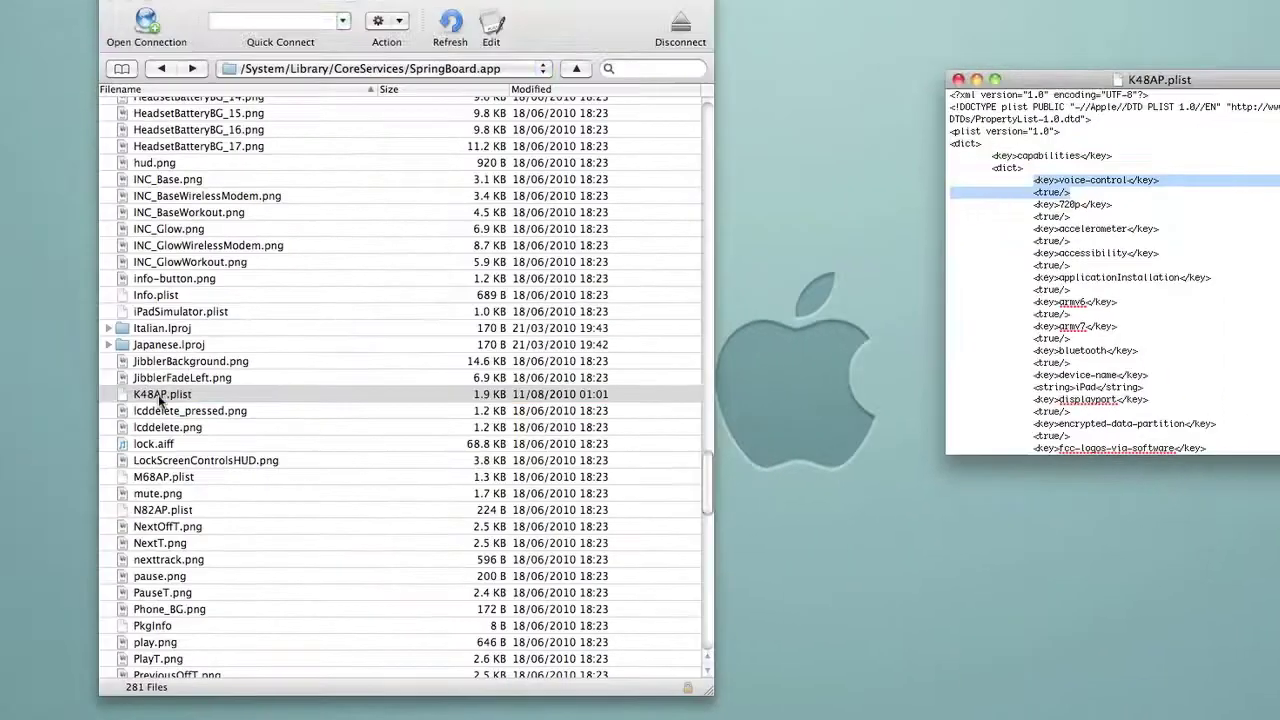
click(159, 400)
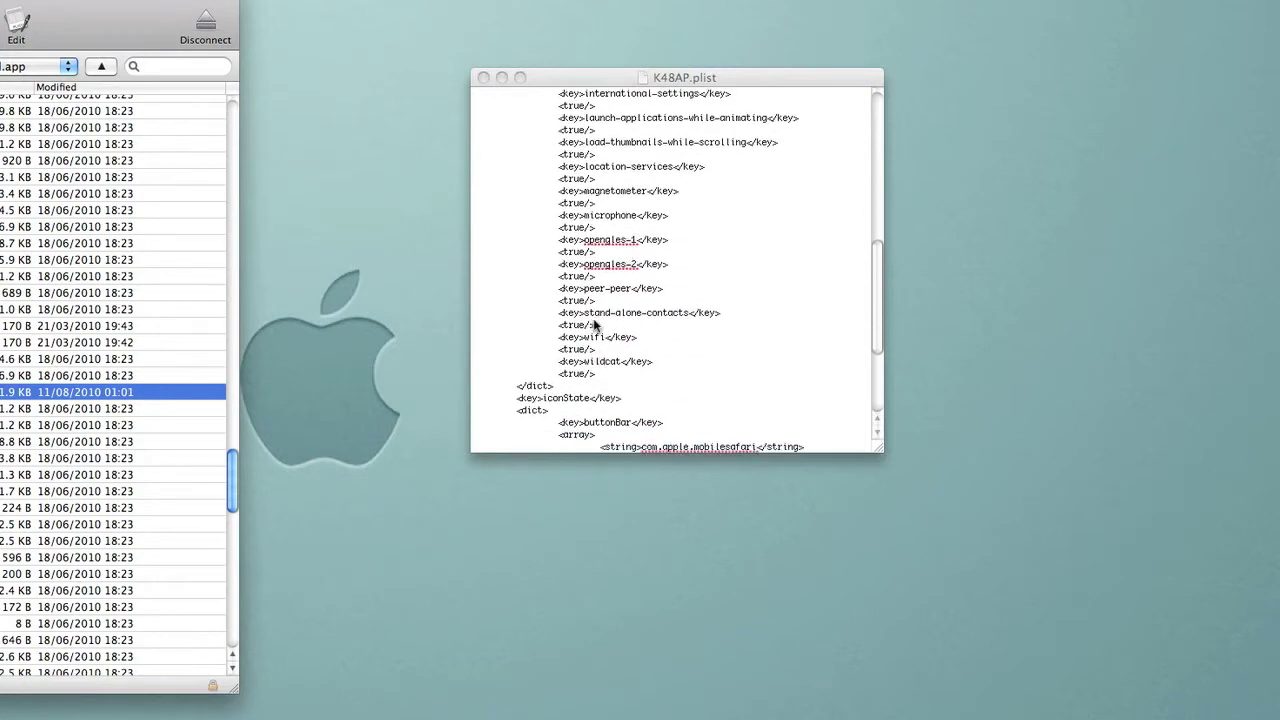
scroll(600, 320, up, 12)
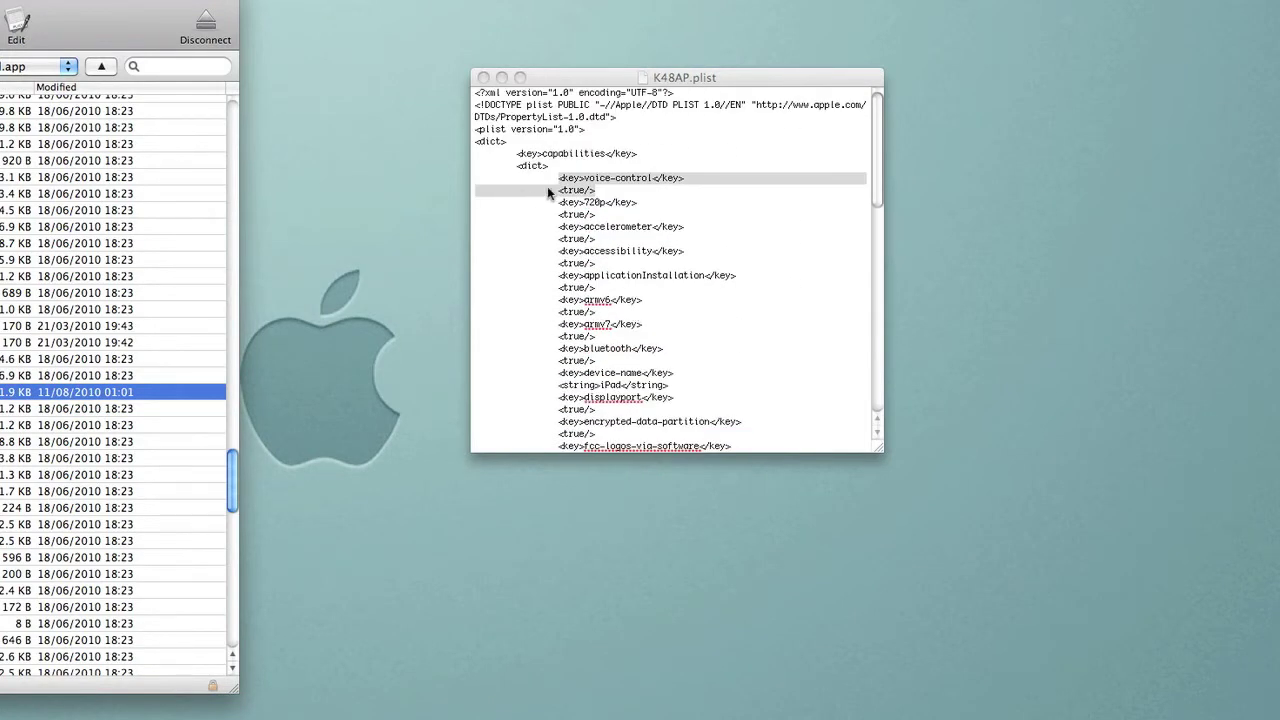
click(556, 185)
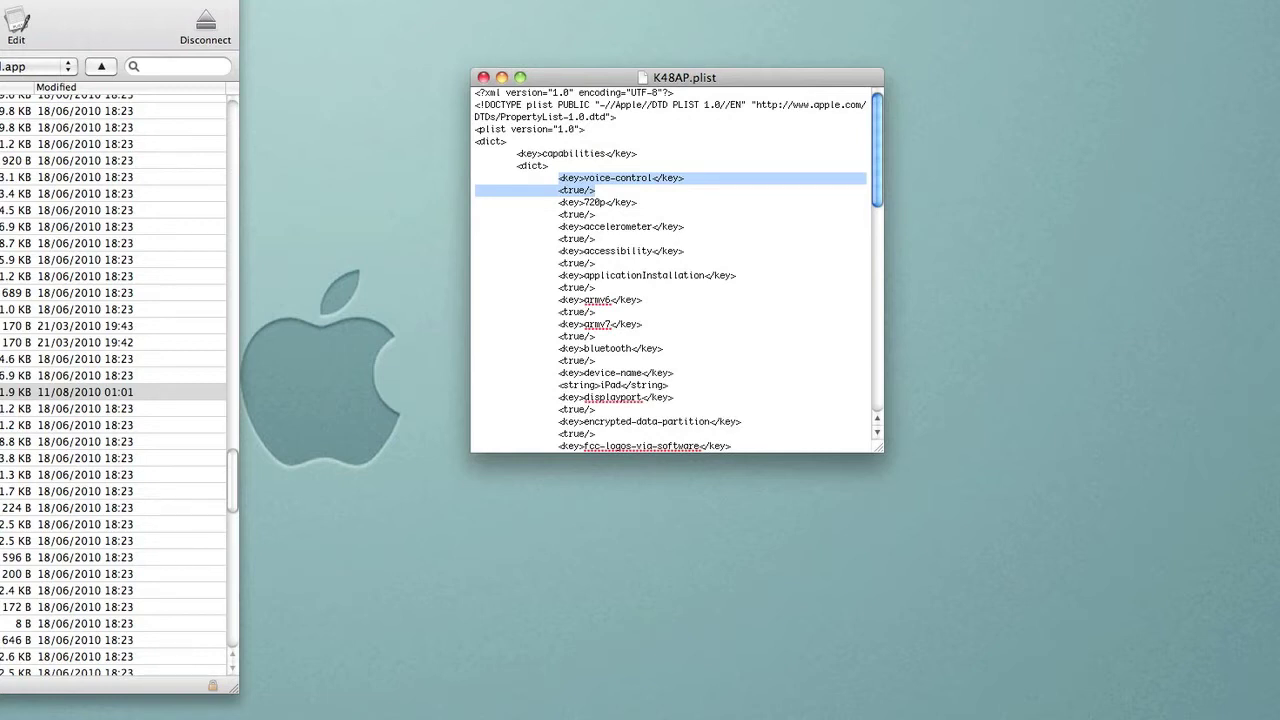
- Save the document as K48AP in Downloads with UTF-8 encoding and close it
key(super+s)
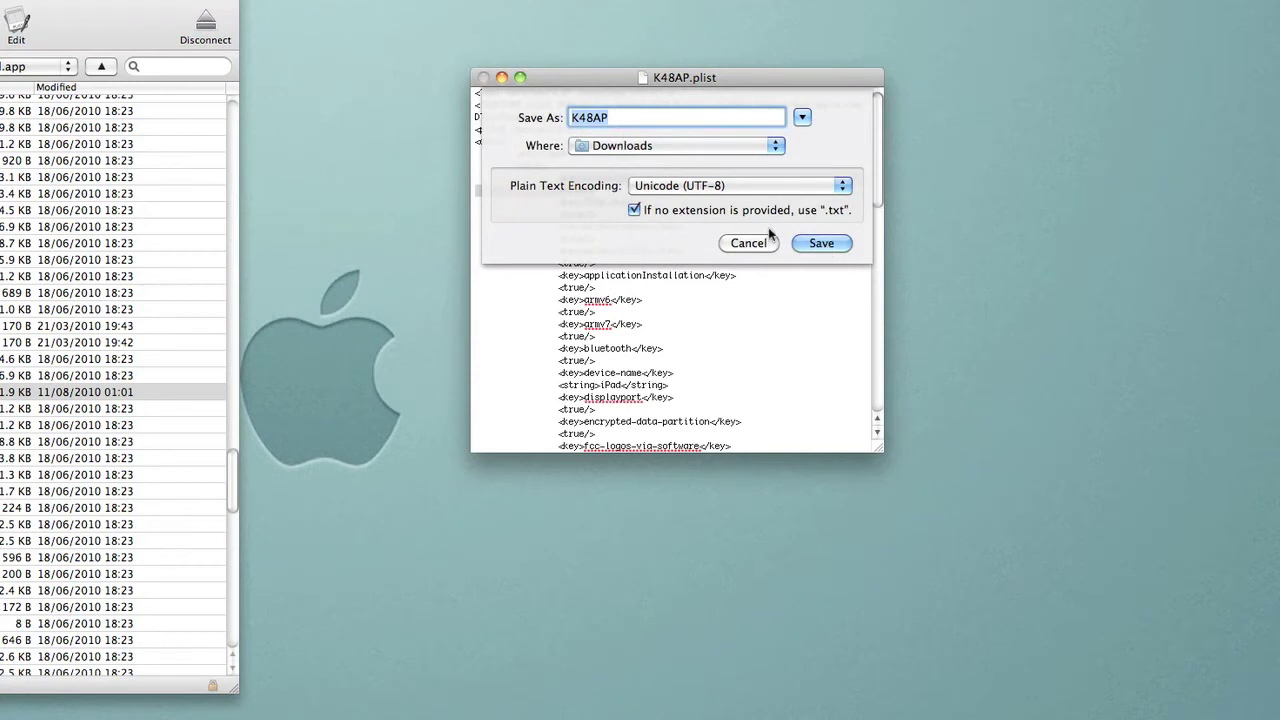
click(818, 246)
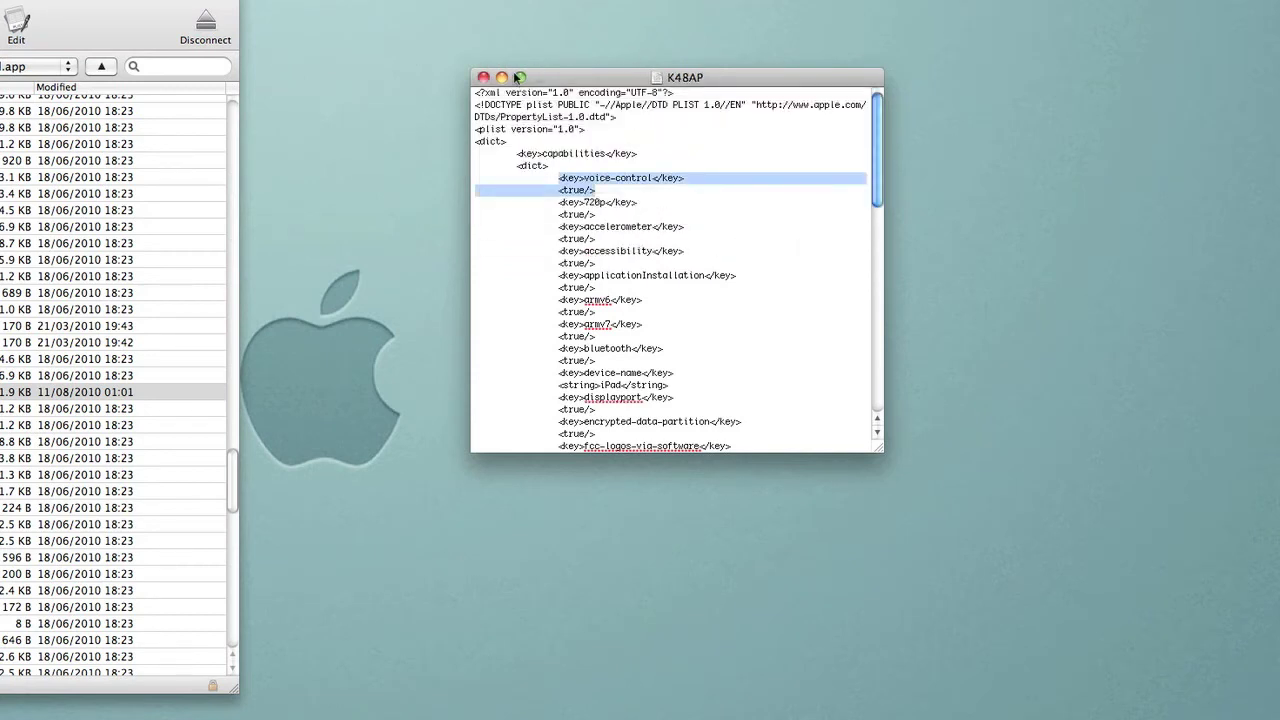
click(483, 78)
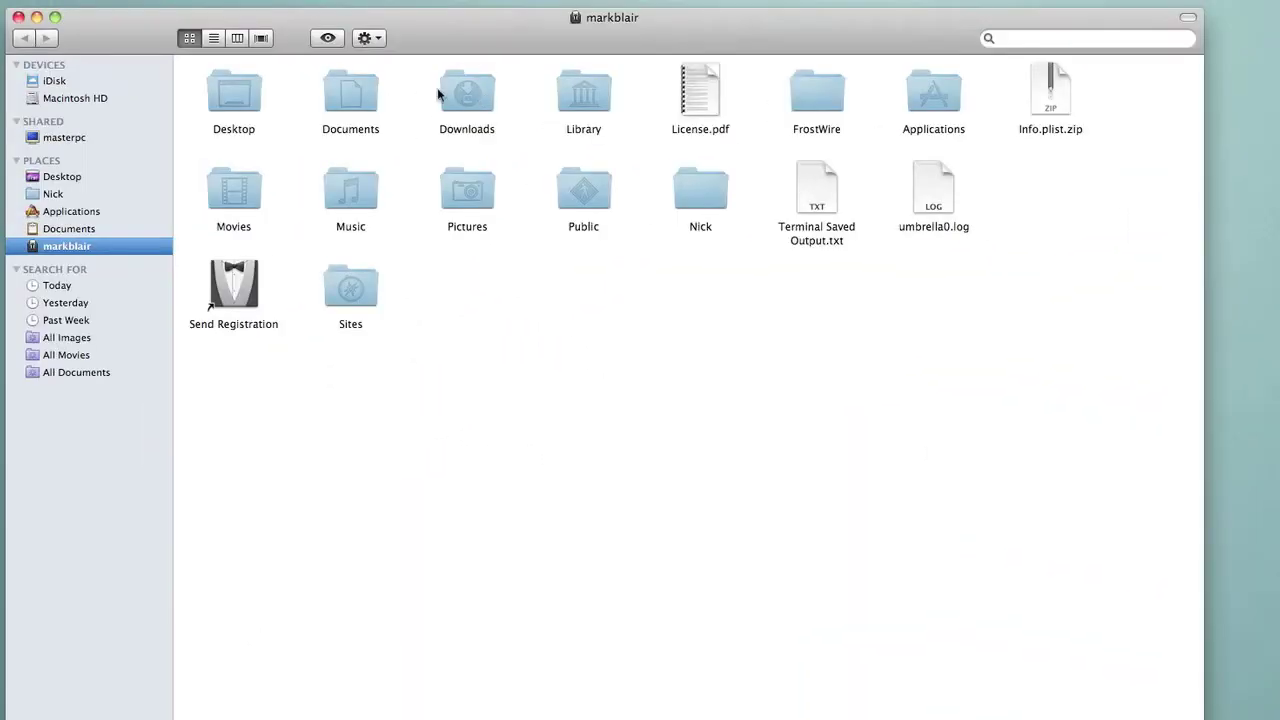
- In Downloads, try renaming K48AP to K48AP.plist and dismiss the name-taken alert
double_click(480, 92)
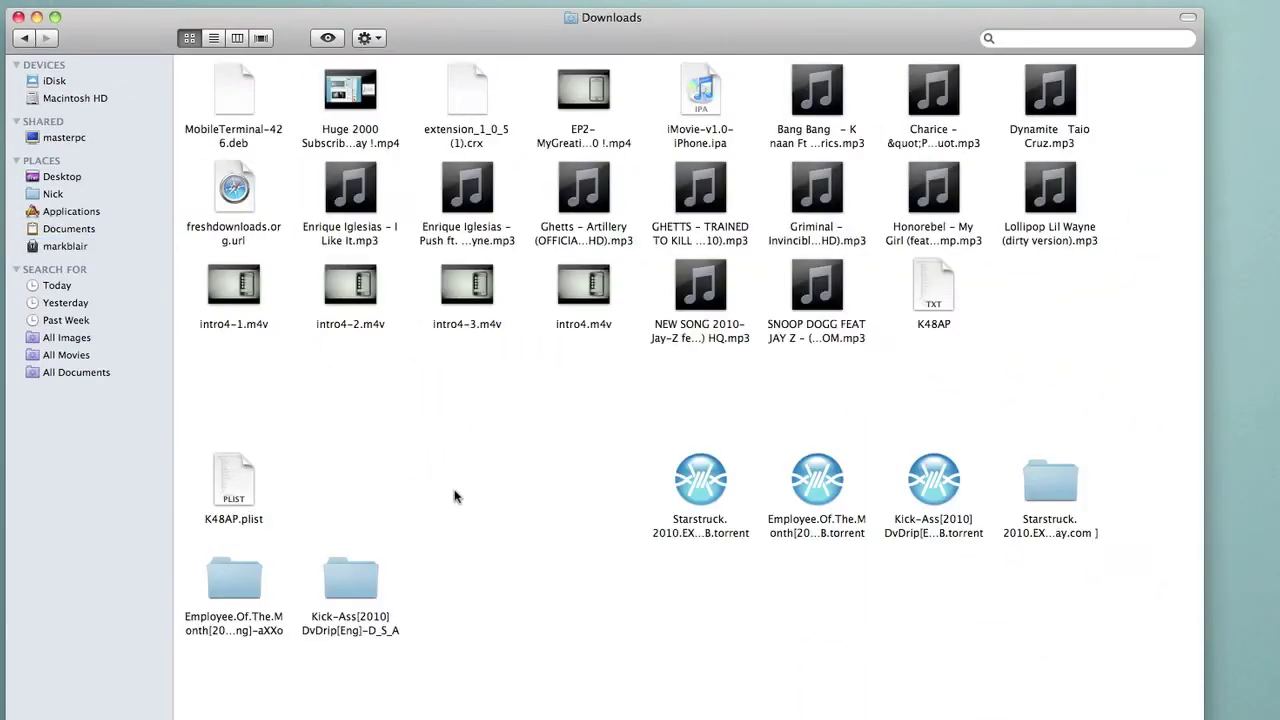
click(938, 326)
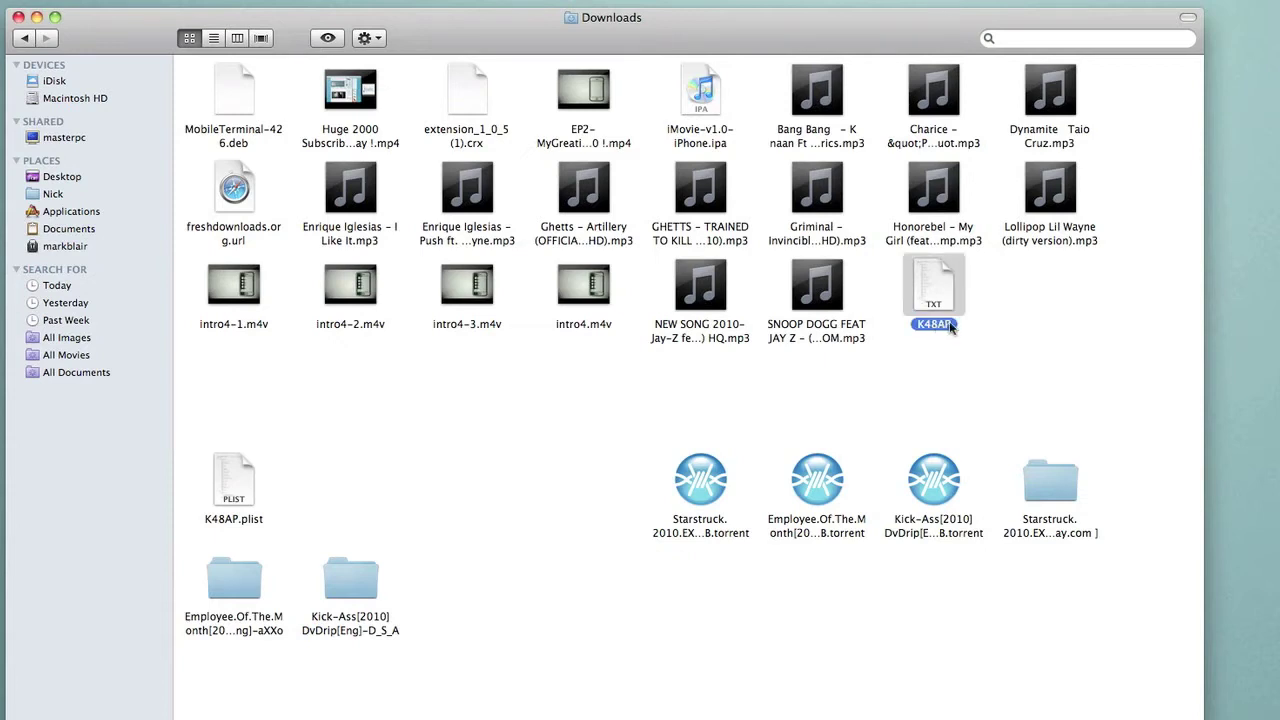
click(948, 325)
click(950, 326)
text(.plist)
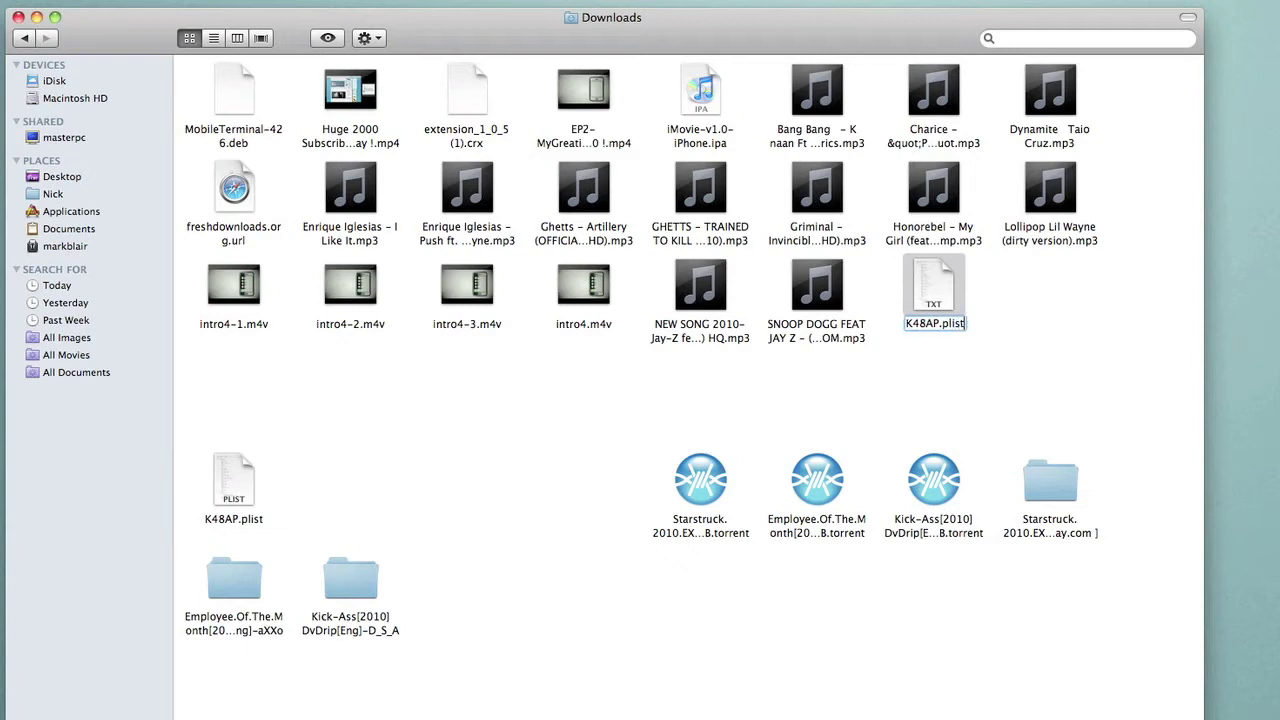
key(Return)
click(996, 270)
click(990, 266)
- Move the K48AP text file to the Trash via the Action menu
drag(230, 502, 990, 328)
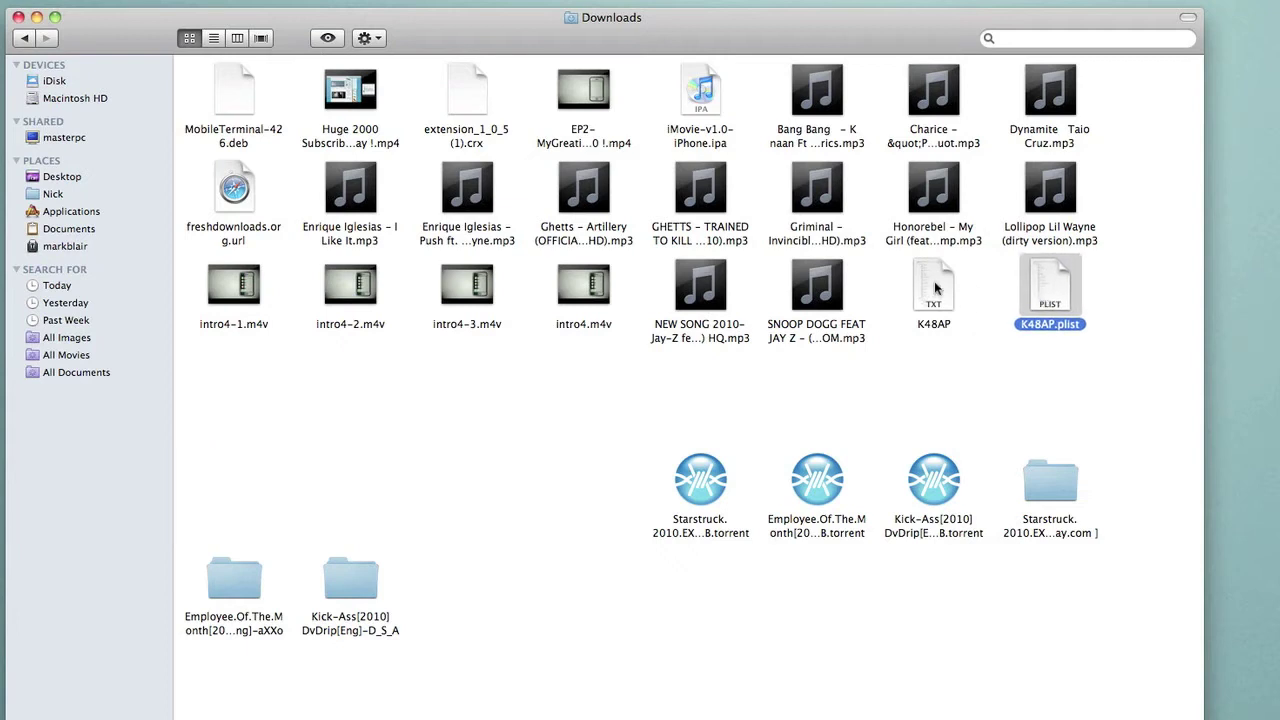
click(938, 290)
click(1070, 295)
click(941, 292)
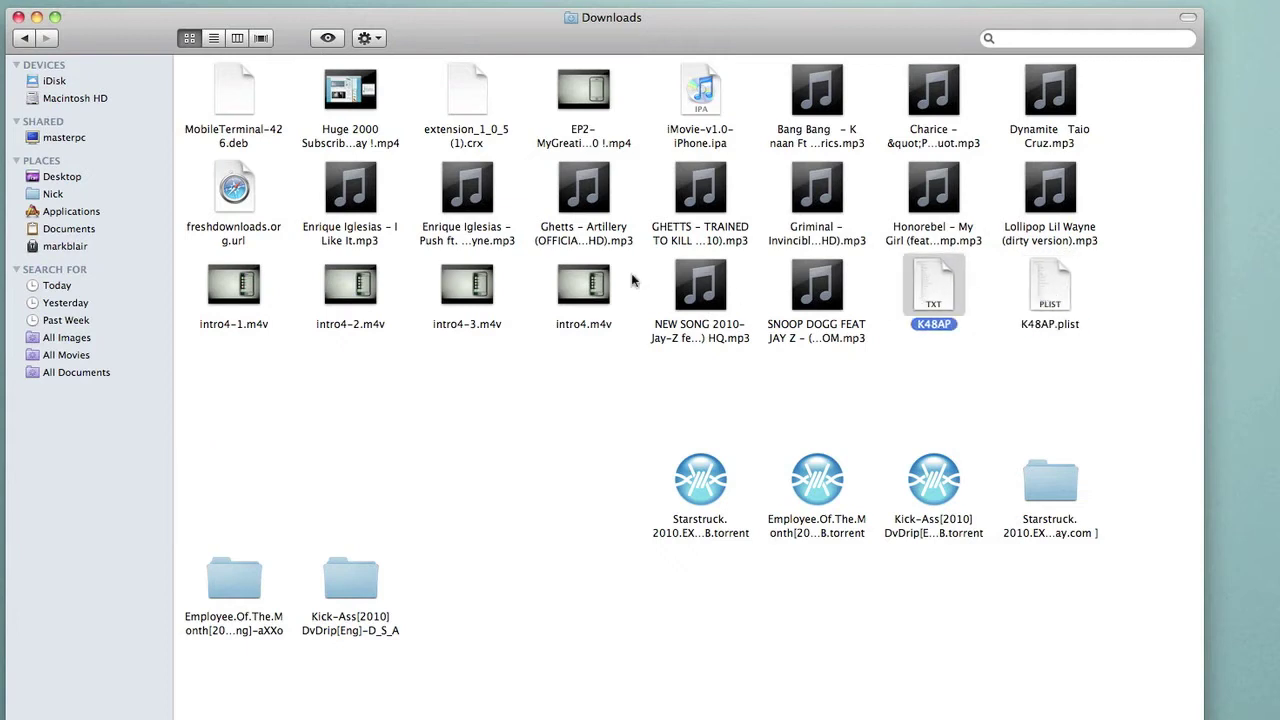
click(368, 40)
click(390, 118)
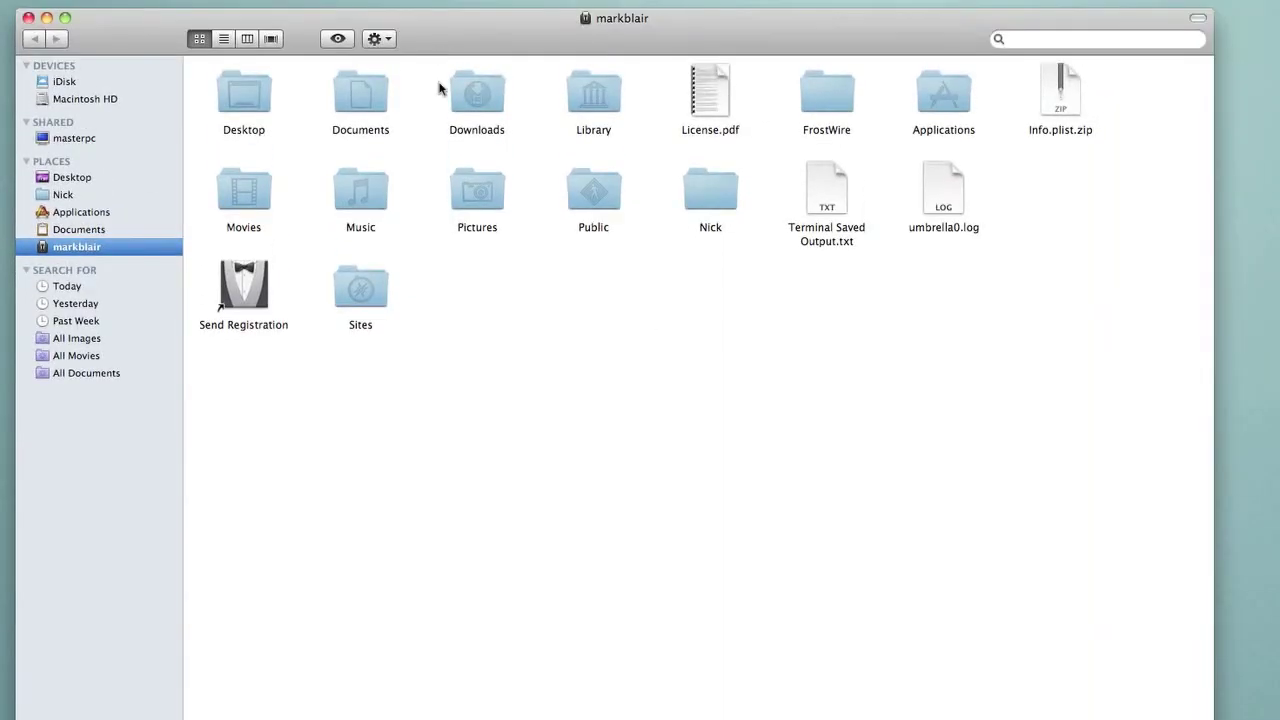
- Start the K48AP.plist upload, deny the unknown host key, and close Transfers
click(456, 86)
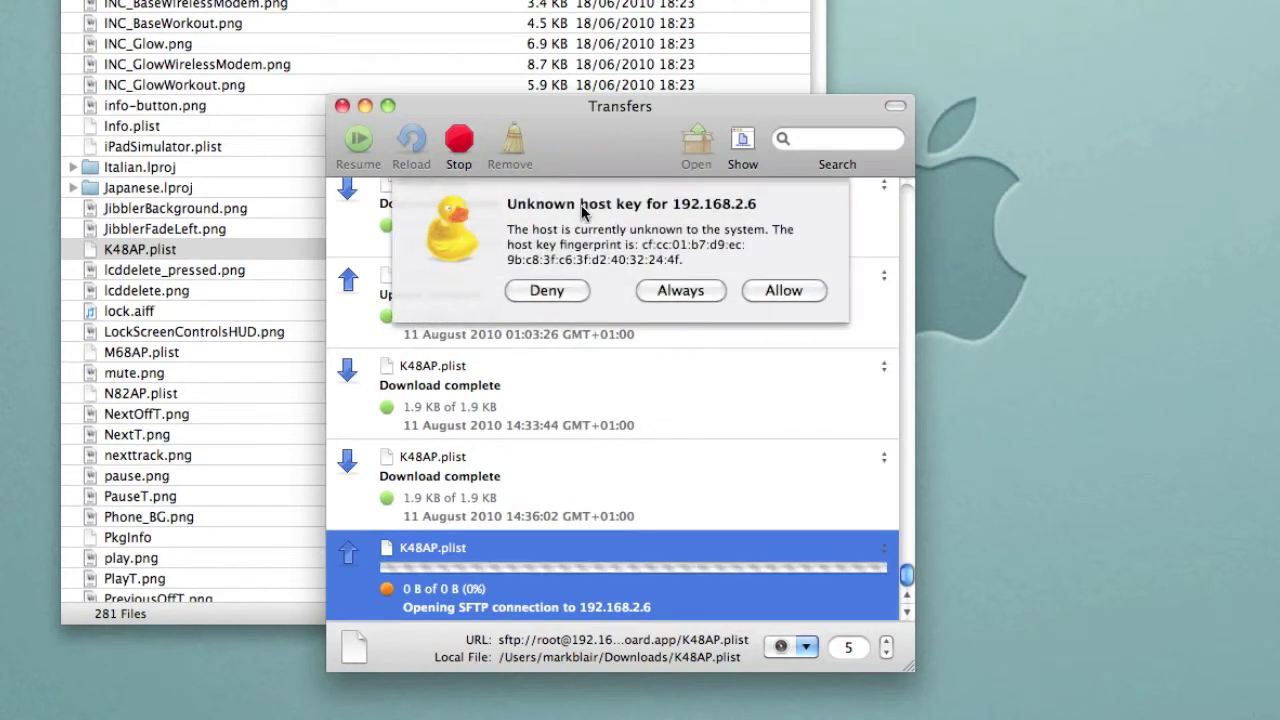
click(562, 291)
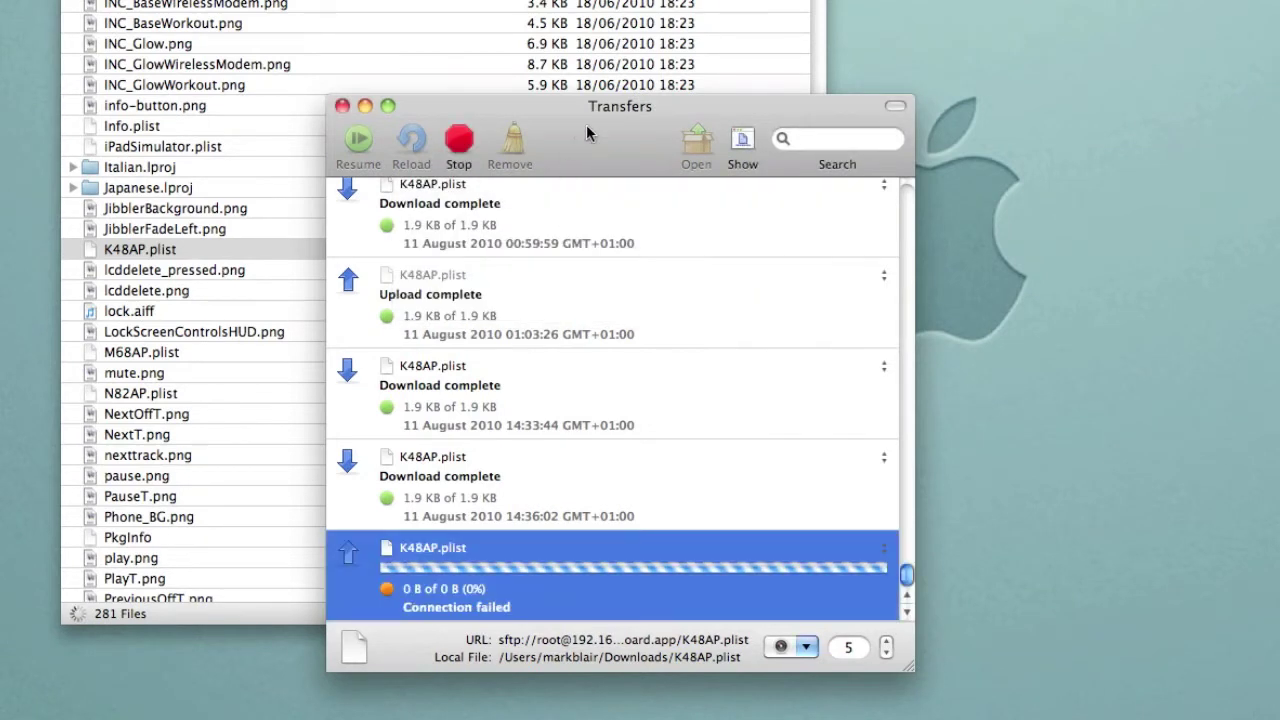
click(341, 106)
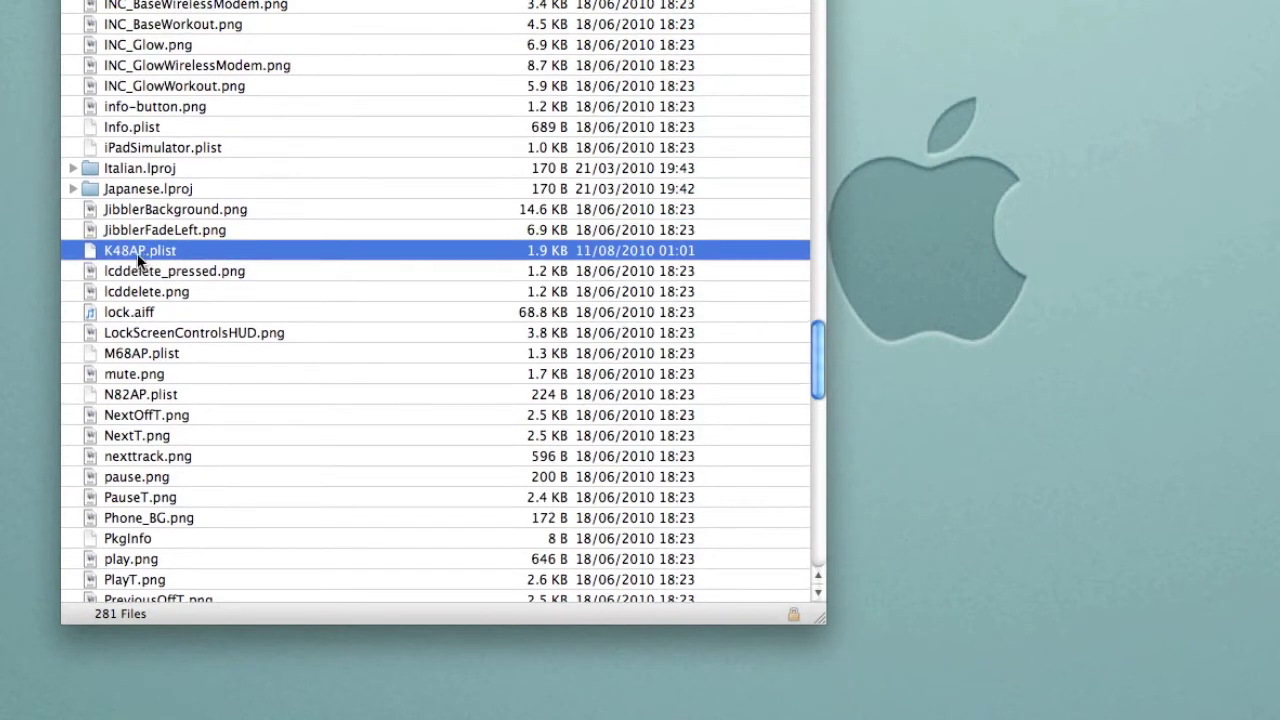
scroll(126, 255, down, 1)
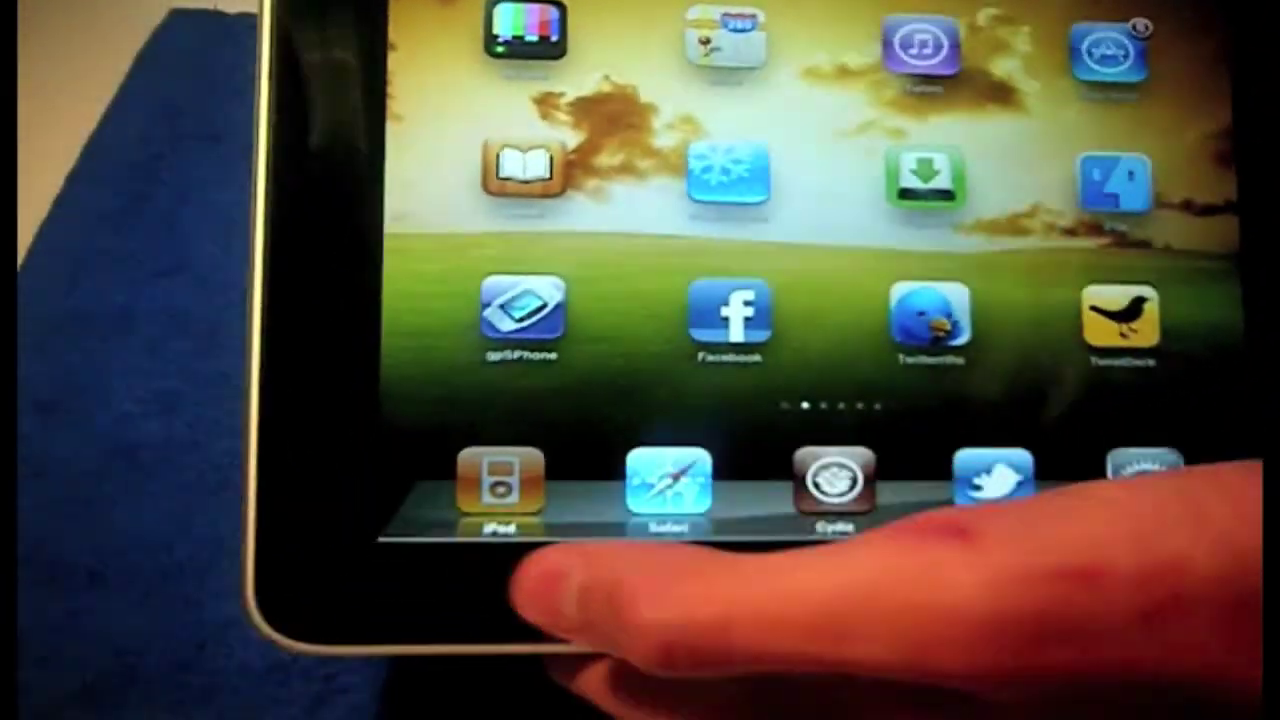
- Open iPod from the iPad's dock to its alphabetical Songs list
click(855, 635)
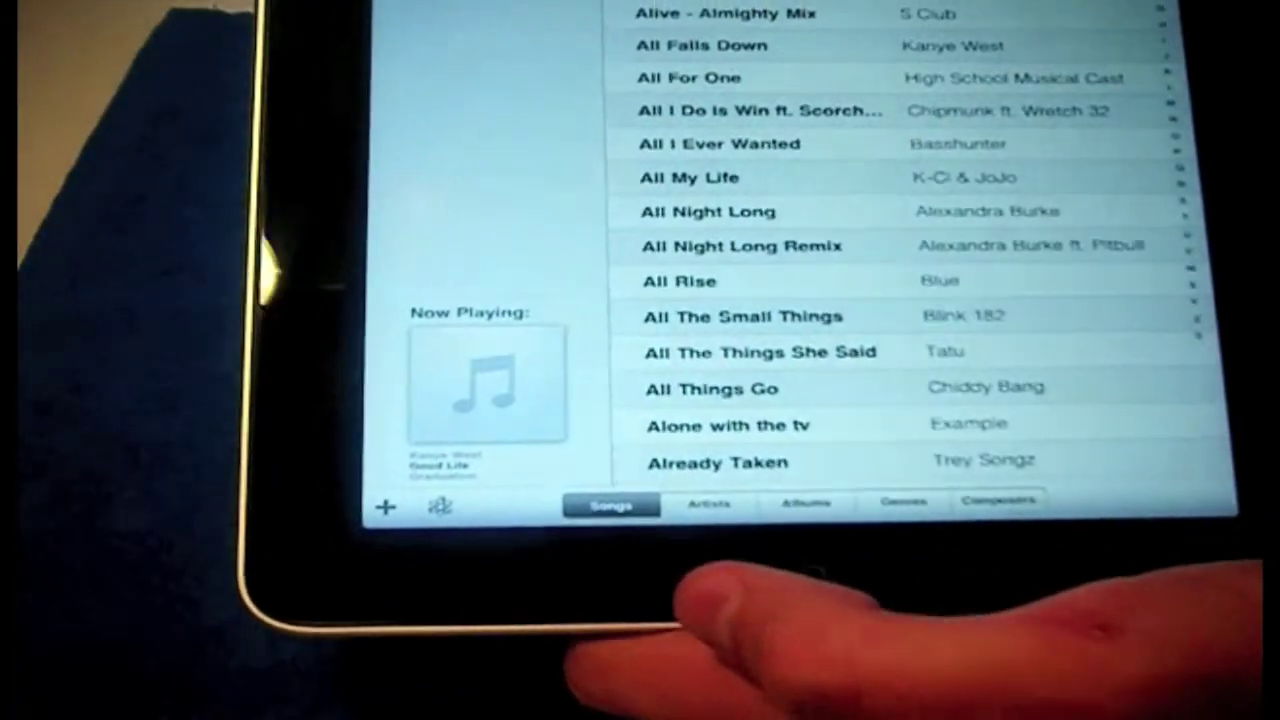